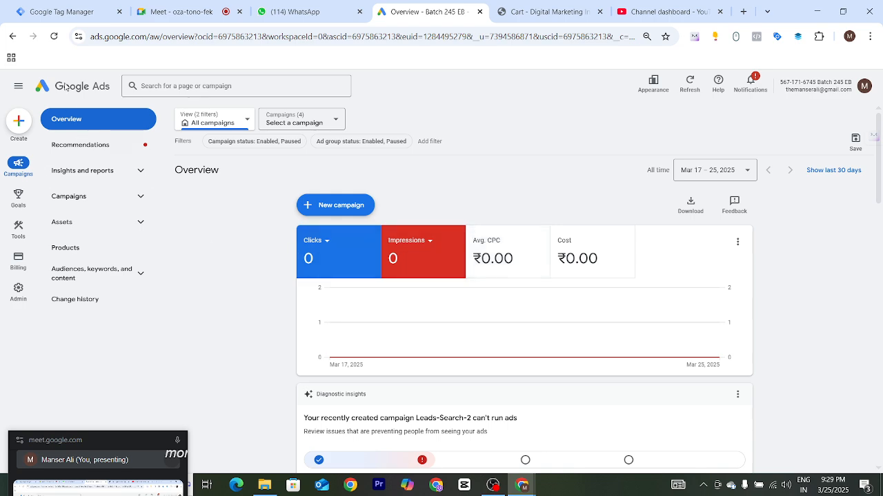
# Step: Open the Ad schedule page for all campaigns
pyautogui.moveTo(377, 355)
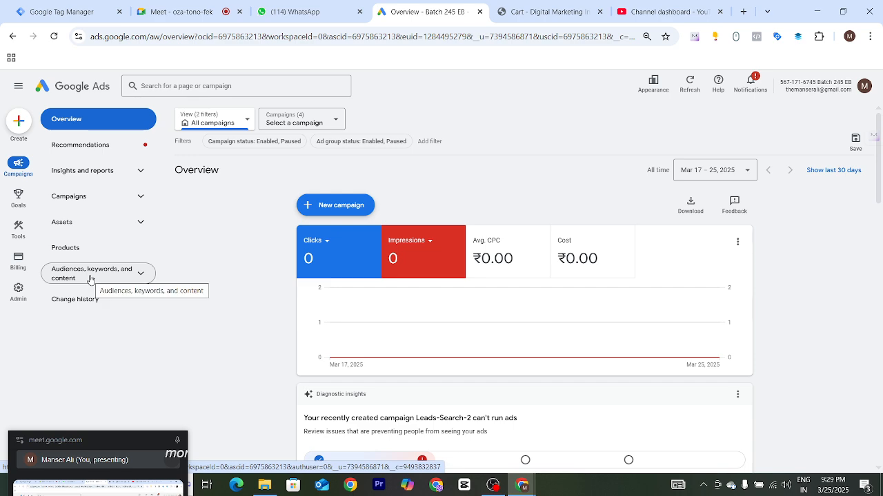
pyautogui.click(142, 276)
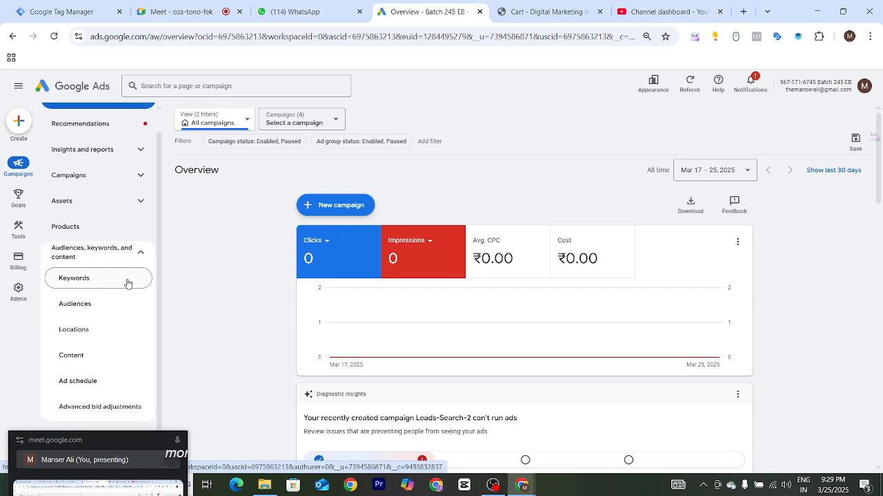
pyautogui.click(77, 390)
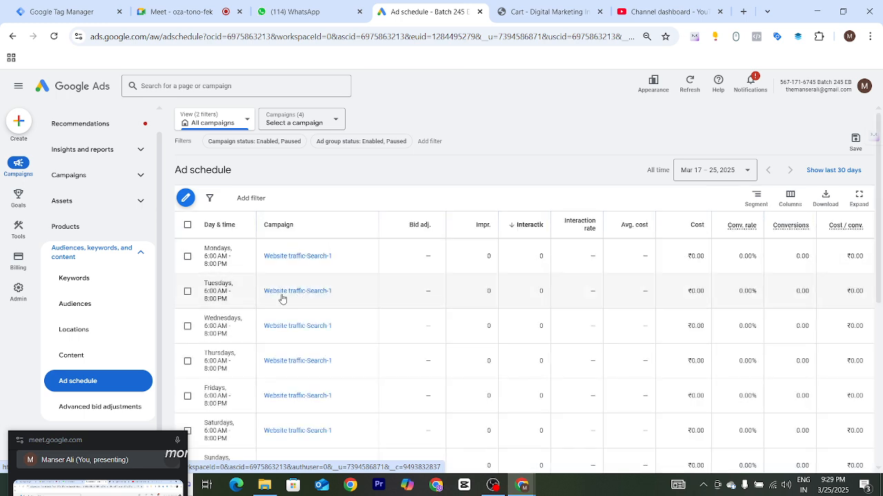
# Step: Examine the scheduled days and hours of the Website traffic-Search-1 and Leads-Search-2 campaigns
pyautogui.scroll(-3, 317, 321)
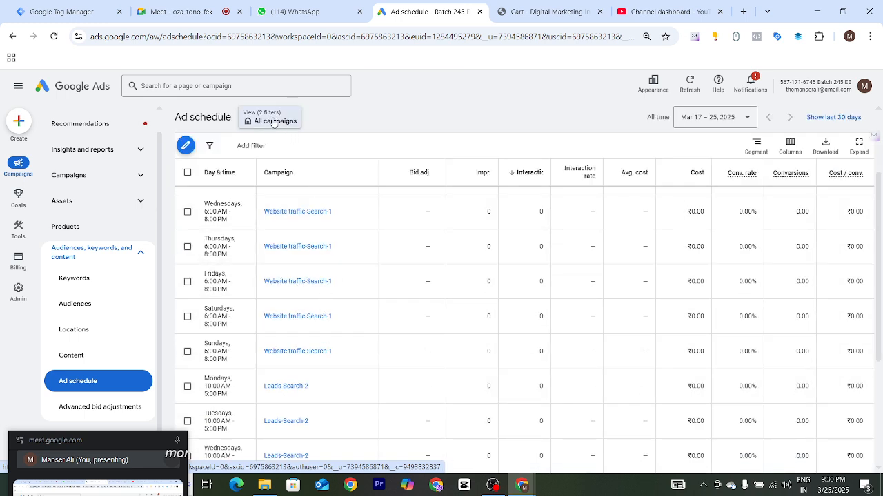
pyautogui.scroll(3, 311, 134)
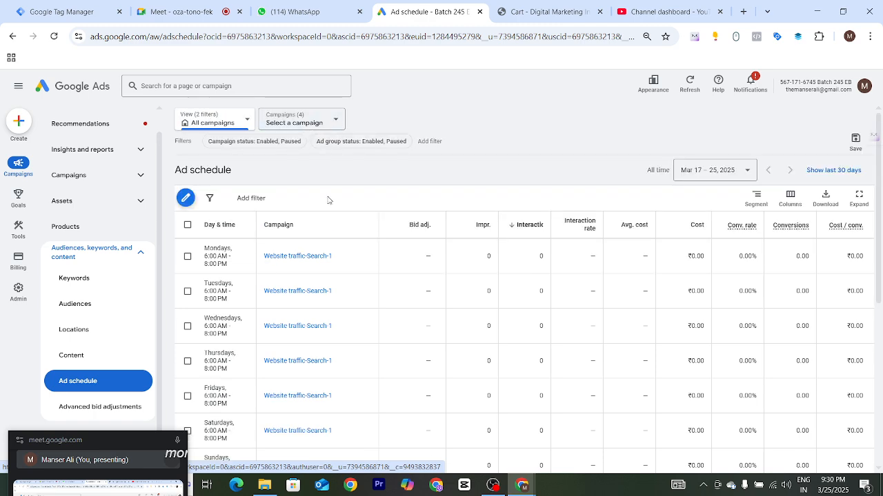
pyautogui.scroll(-3, 290, 292)
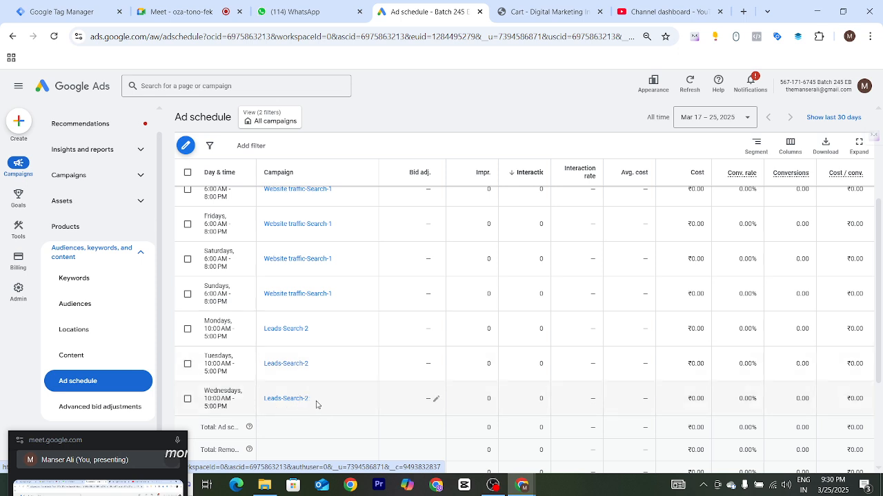
pyautogui.moveTo(308, 403); pyautogui.dragTo(275, 406)
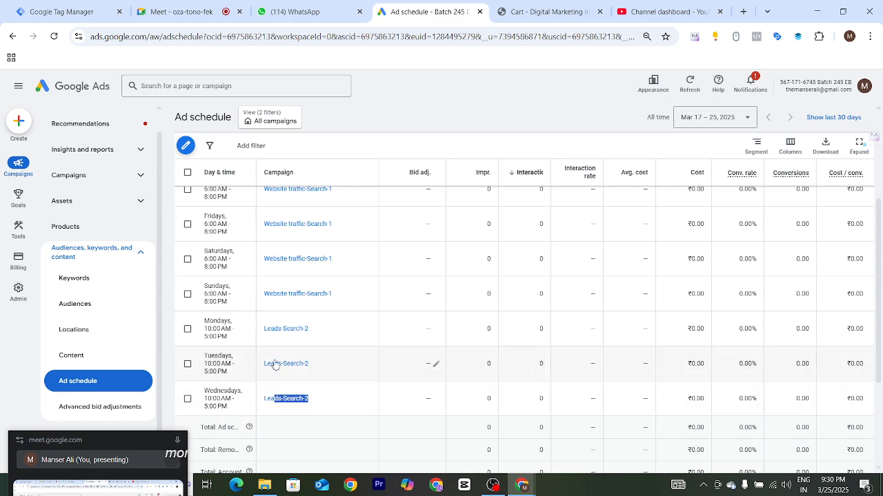
pyautogui.moveTo(204, 363); pyautogui.dragTo(226, 373)
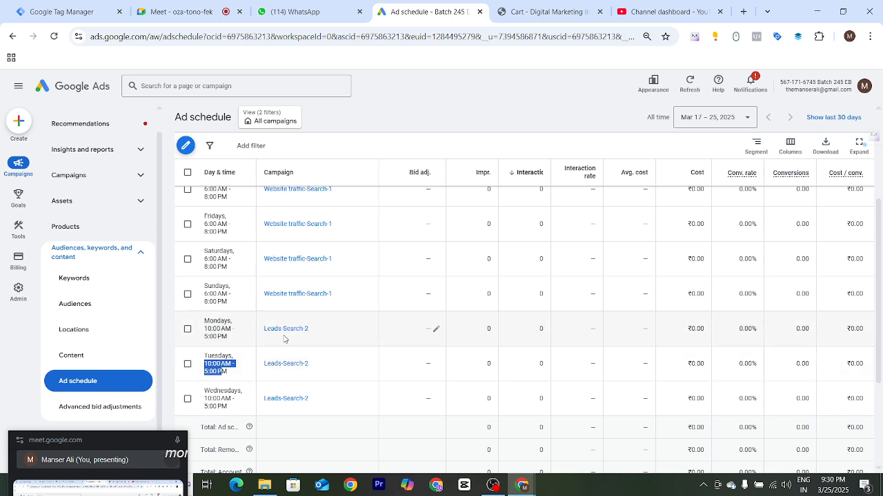
pyautogui.moveTo(324, 334); pyautogui.dragTo(274, 342)
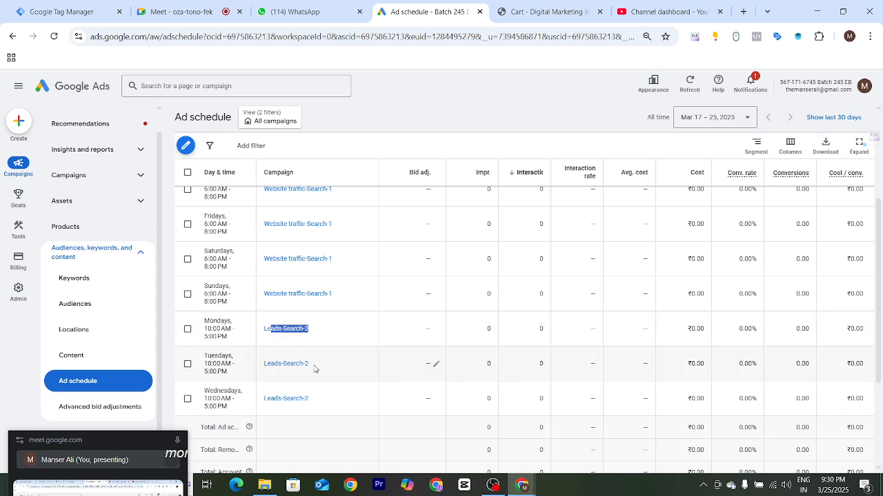
pyautogui.moveTo(314, 369); pyautogui.dragTo(282, 365)
pyautogui.moveTo(331, 297); pyautogui.dragTo(301, 298)
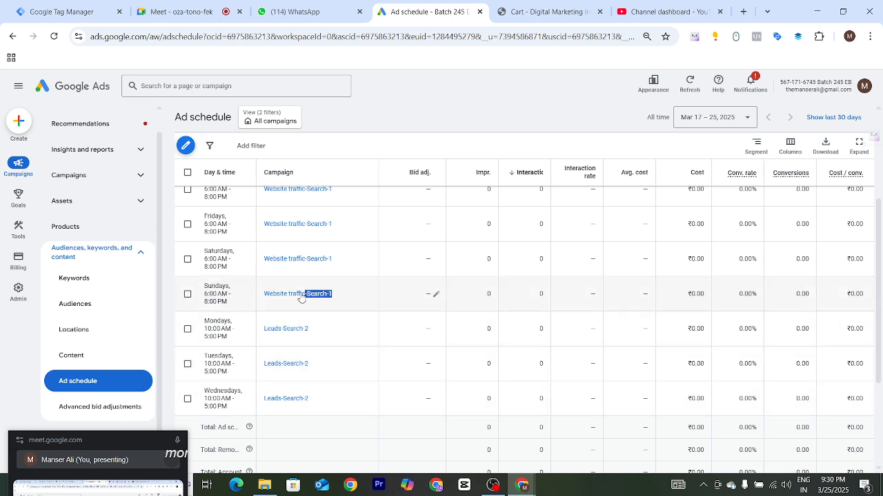
pyautogui.tripleClick(301, 298)
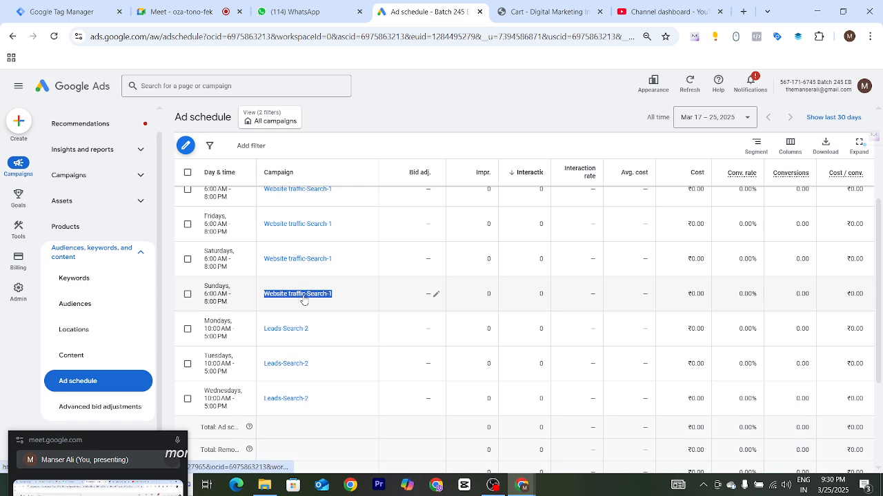
pyautogui.moveTo(204, 294); pyautogui.dragTo(230, 305)
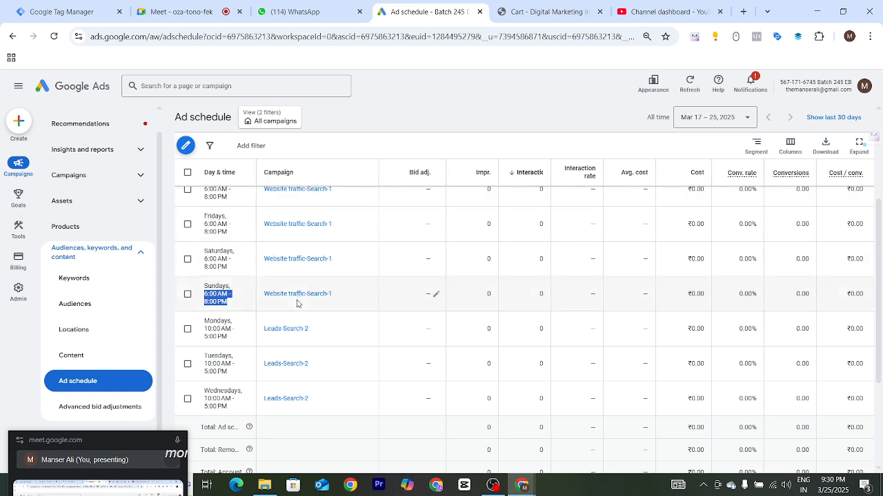
pyautogui.moveTo(338, 297); pyautogui.dragTo(271, 306)
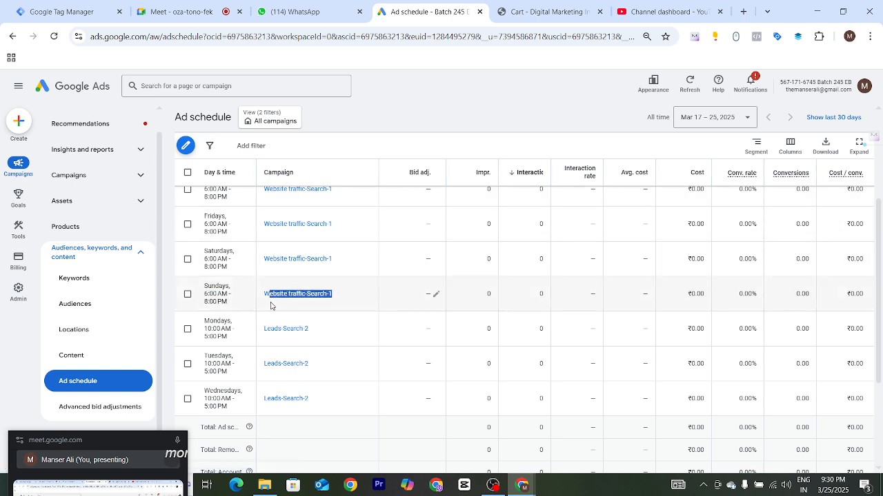
pyautogui.moveTo(204, 295); pyautogui.dragTo(238, 310)
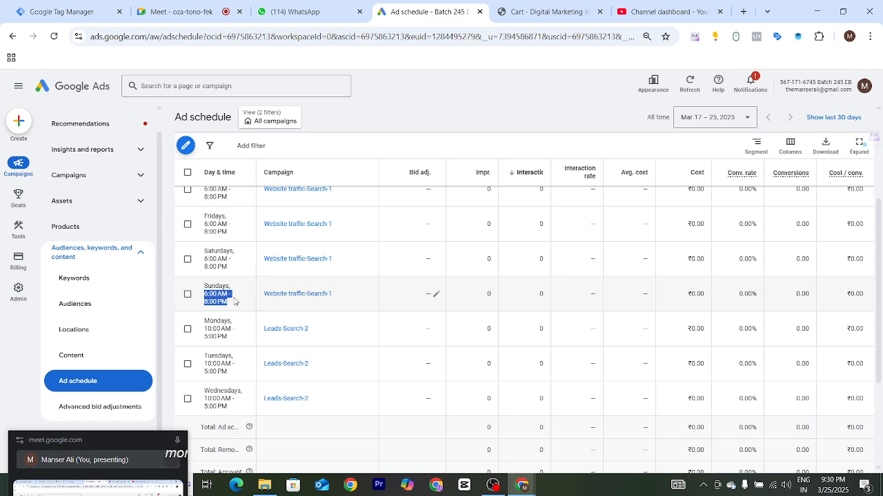
pyautogui.scroll(3, 279, 284)
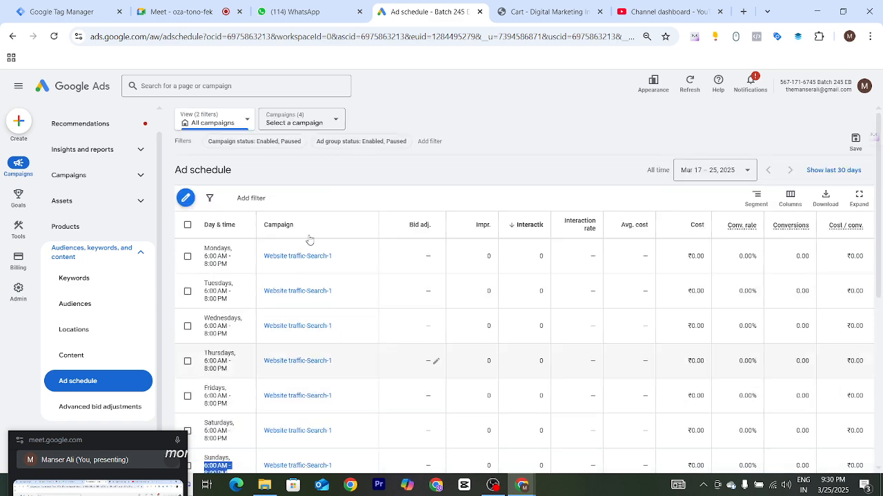
pyautogui.scroll(-5, 345, 297)
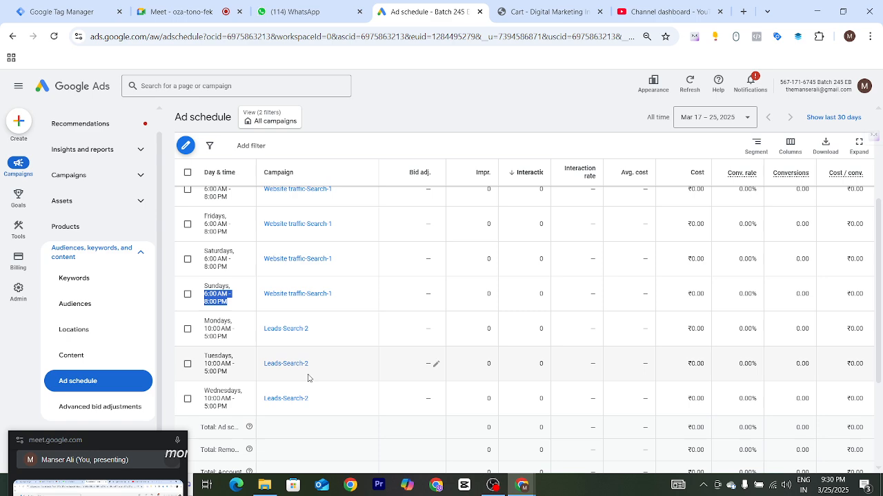
pyautogui.scroll(2, 303, 366)
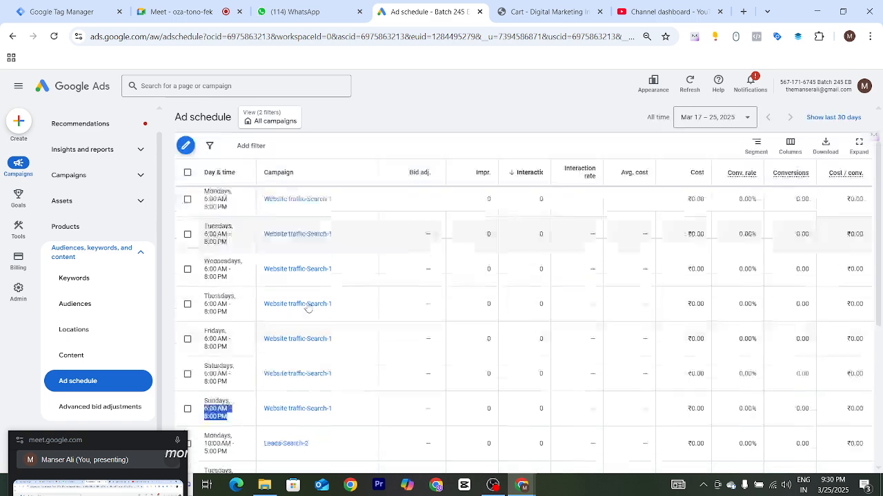
pyautogui.scroll(2, 308, 307)
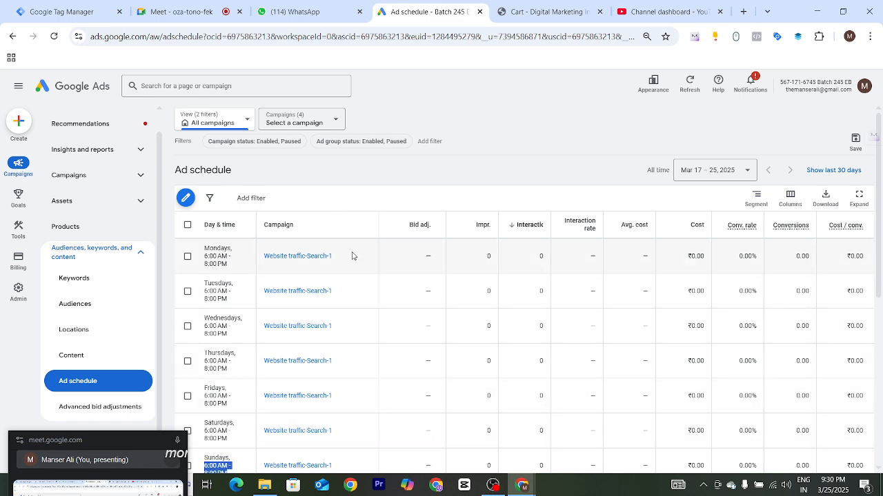
pyautogui.scroll(-3, 353, 255)
pyautogui.scroll(2, 350, 254)
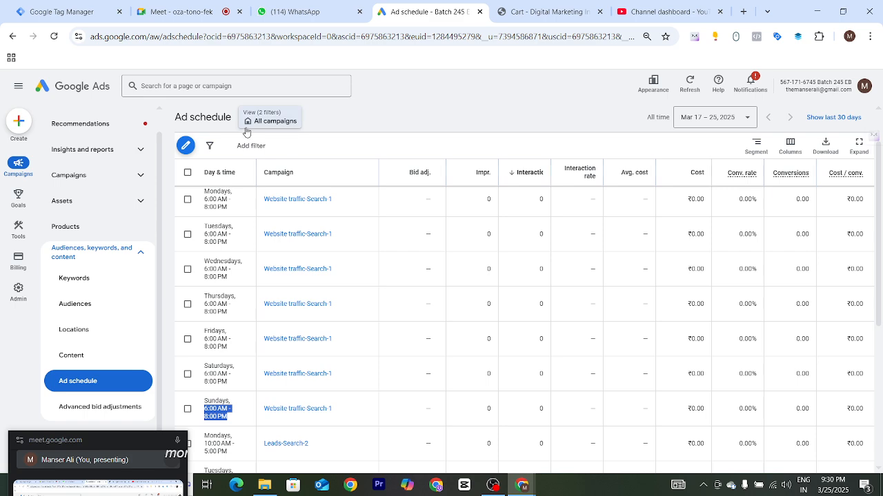
# Step: Start editing the ad schedule of the Leads-Performance Max-2 campaign
pyautogui.click(185, 147)
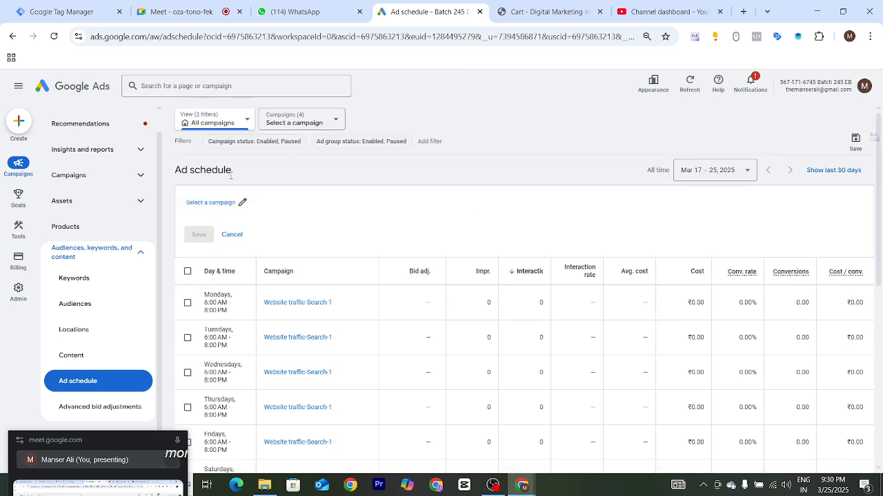
pyautogui.click(203, 204)
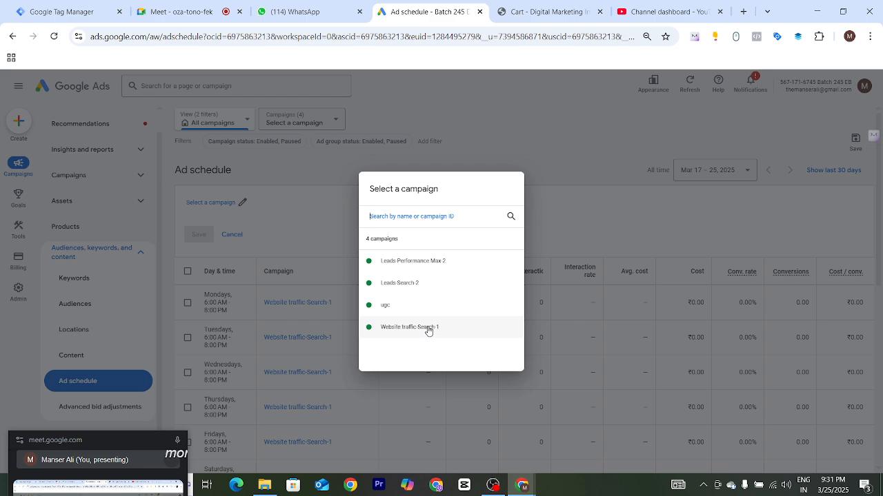
pyautogui.click(417, 262)
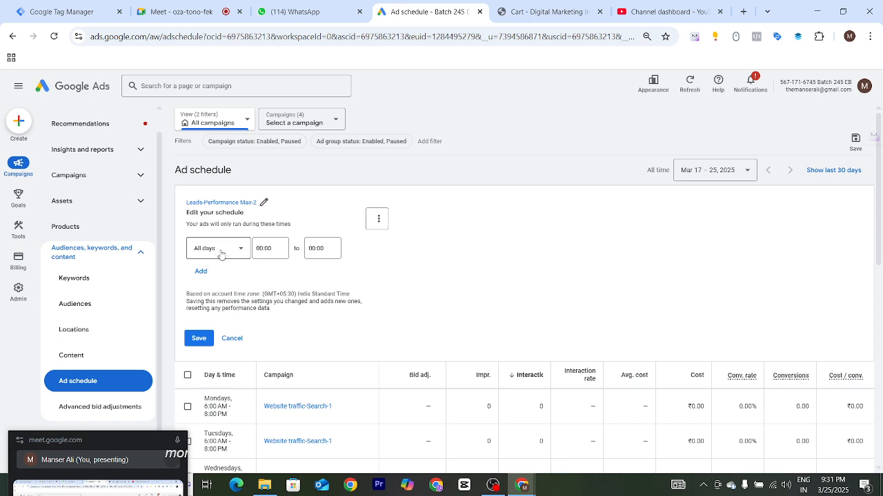
# Step: Set the all-days schedule of Leads-Performance Max-2 to run from 05:00 to 17:00
pyautogui.click(260, 249)
pyautogui.click(260, 248)
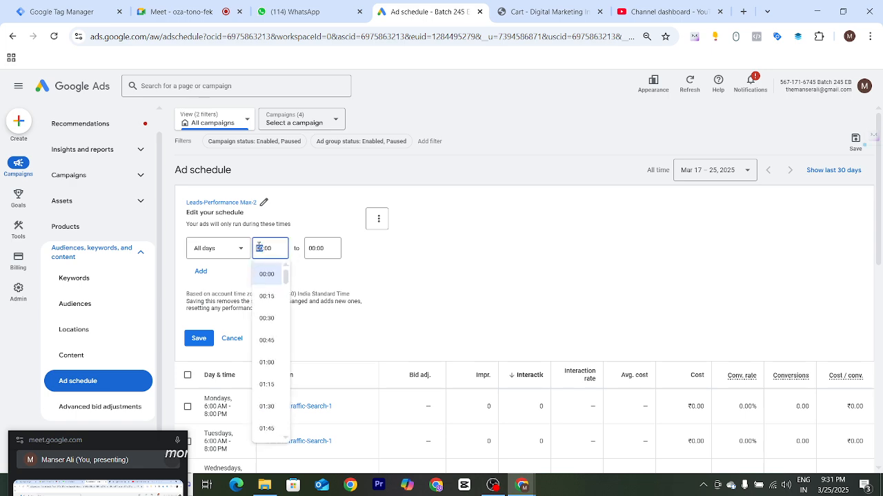
pyautogui.write('05')
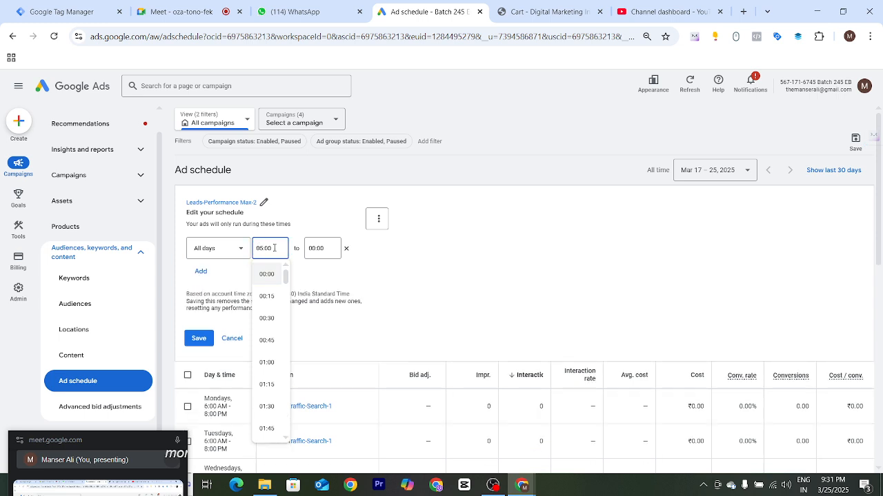
pyautogui.click(297, 224)
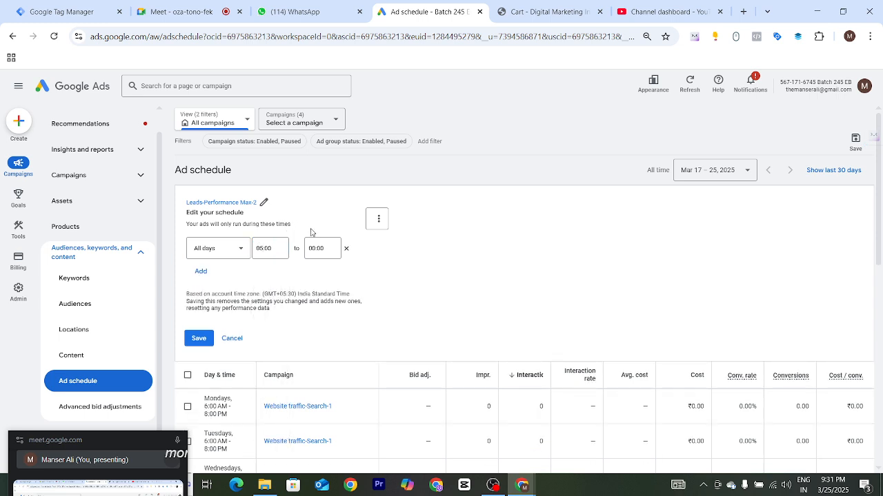
pyautogui.click(312, 248)
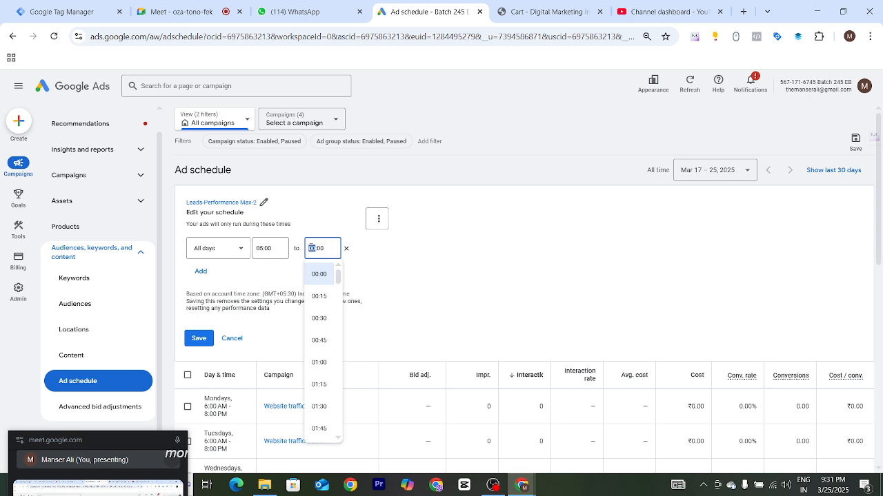
pyautogui.write('17')
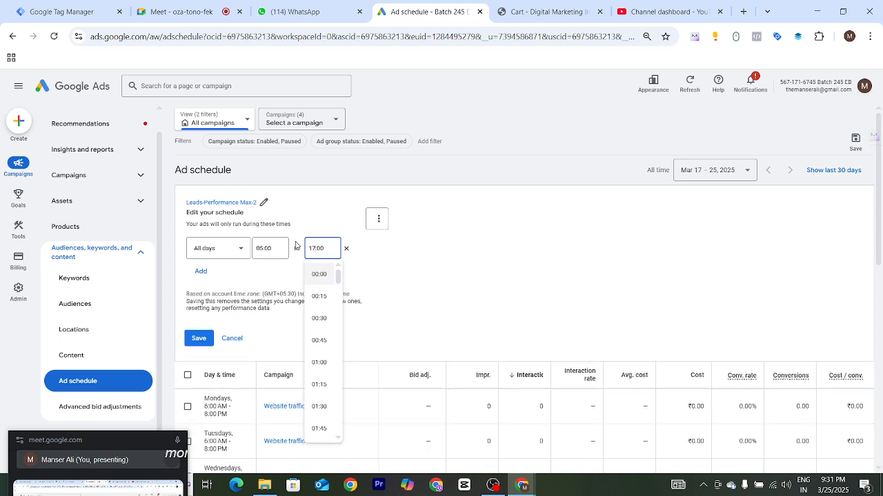
pyautogui.click(426, 270)
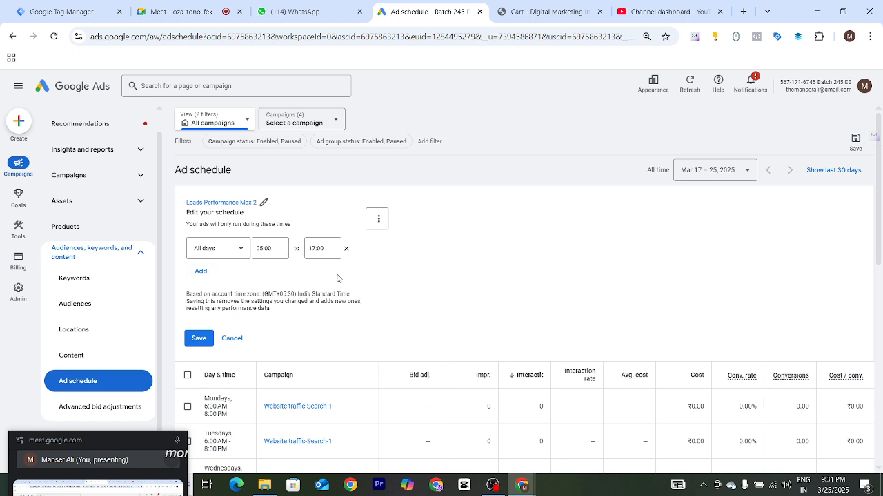
# Step: Add a second schedule entry to Leads-Performance Max-2 and set its day to Sundays
pyautogui.click(200, 271)
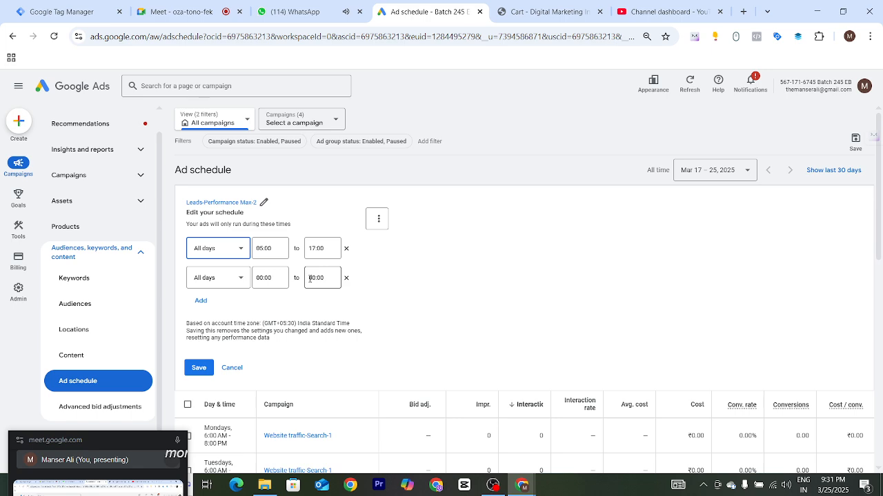
pyautogui.click(241, 277)
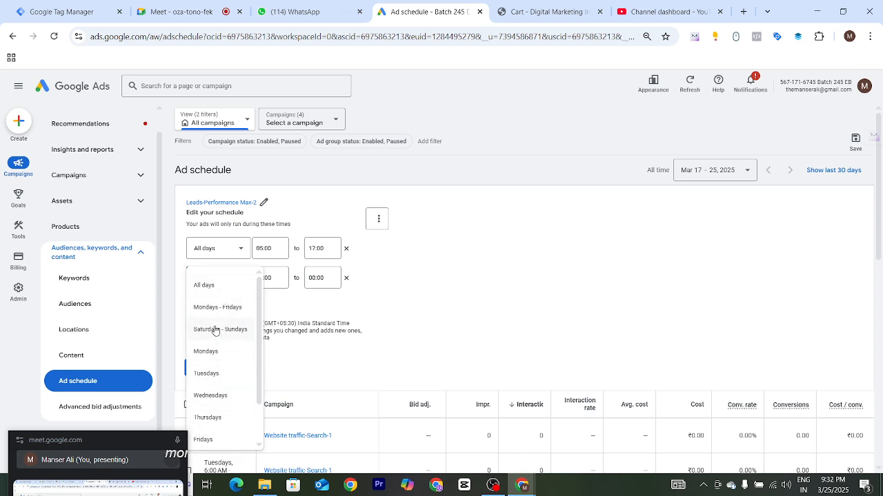
pyautogui.scroll(-2, 224, 407)
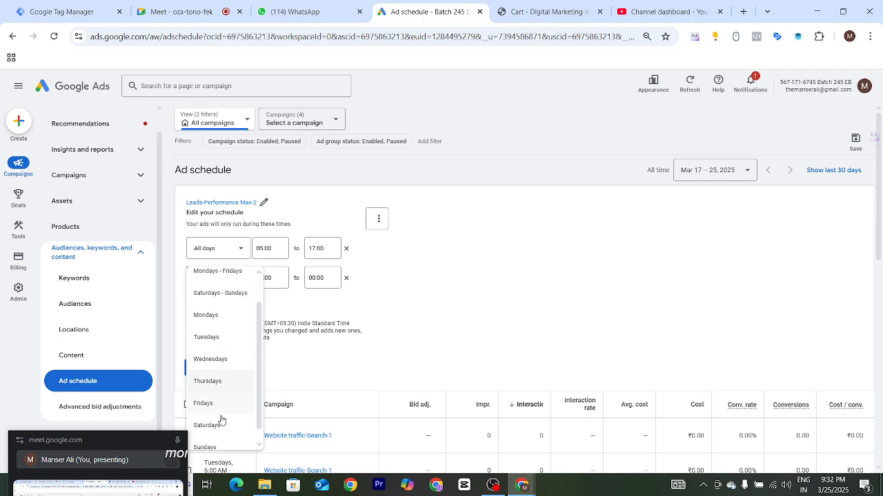
pyautogui.click(214, 433)
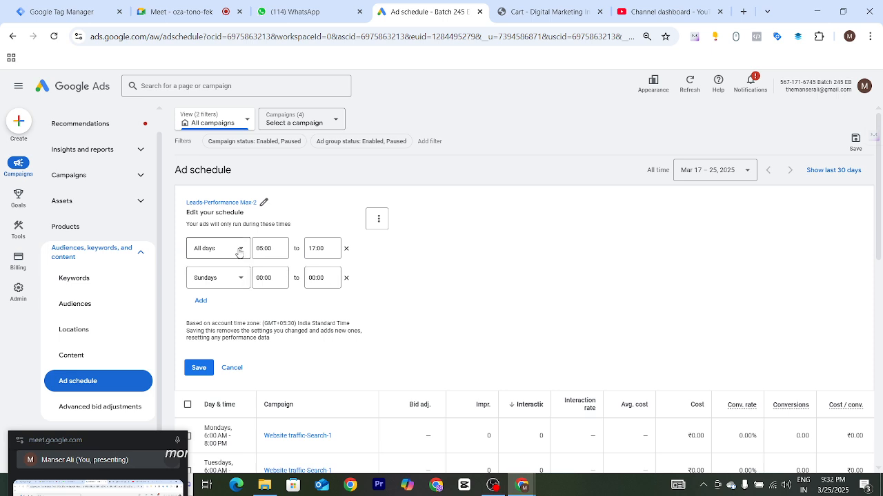
# Step: Change the days of the 05:00 to 17:00 schedule entry for Leads-Performance Max-2 to Mondays - Fridays
pyautogui.click(238, 252)
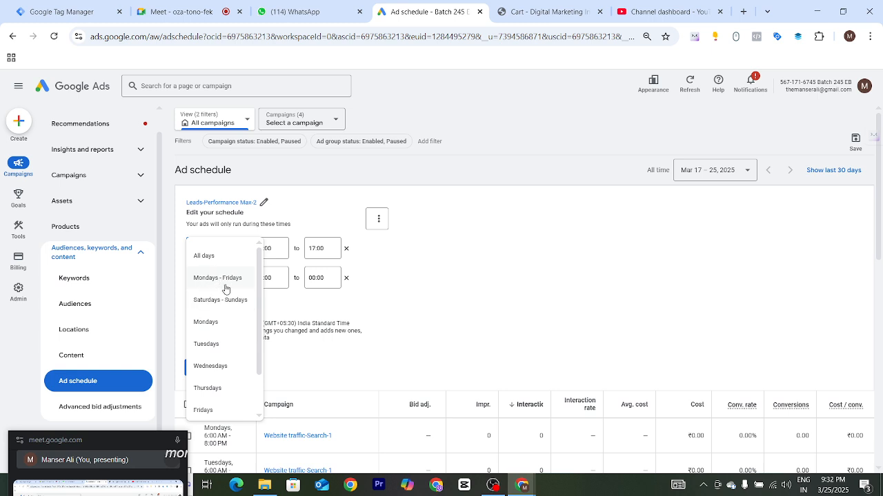
pyautogui.scroll(-1, 231, 304)
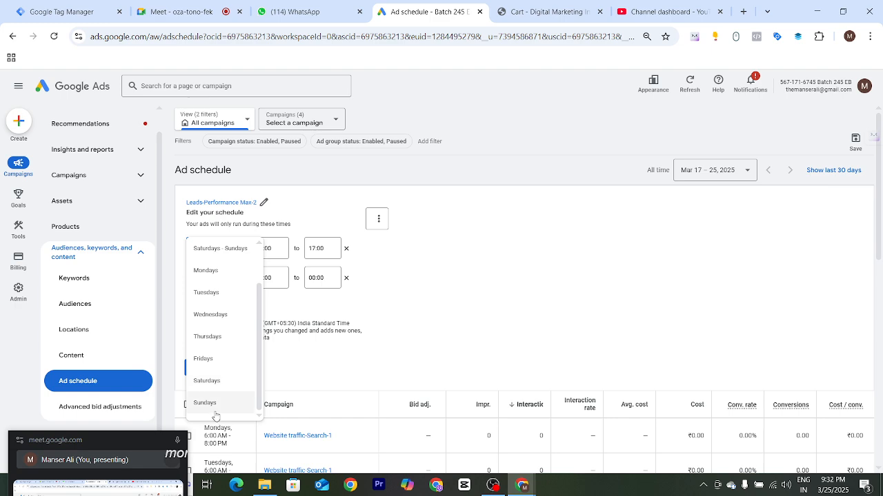
pyautogui.scroll(1, 225, 359)
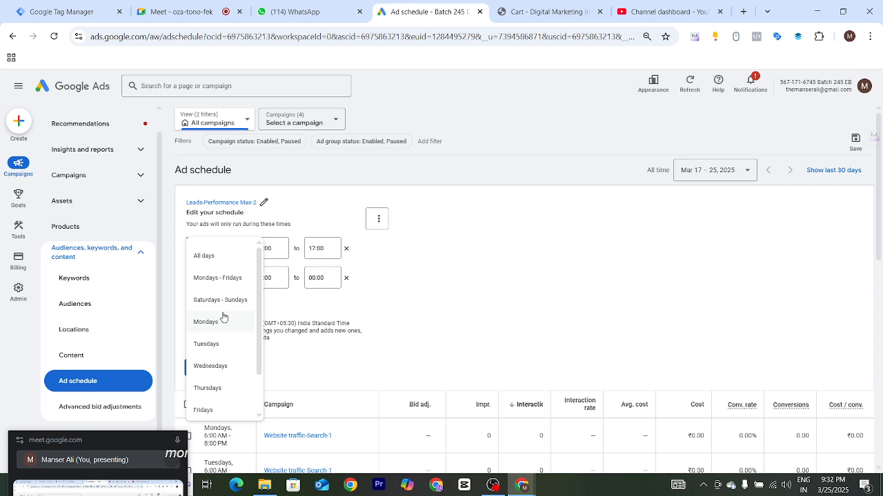
pyautogui.click(210, 281)
pyautogui.click(274, 252)
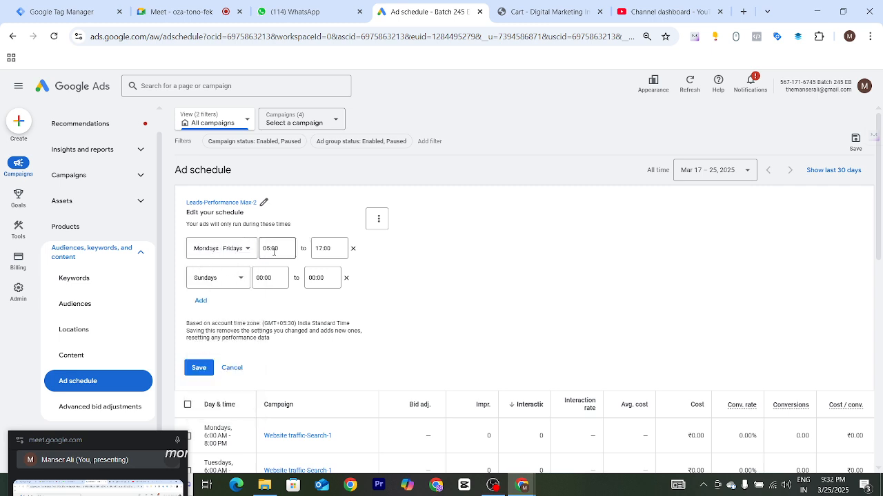
# Step: Add a third schedule entry to Leads-Performance Max-2 for Saturdays, running from 05:00 to 17:00
pyautogui.click(200, 303)
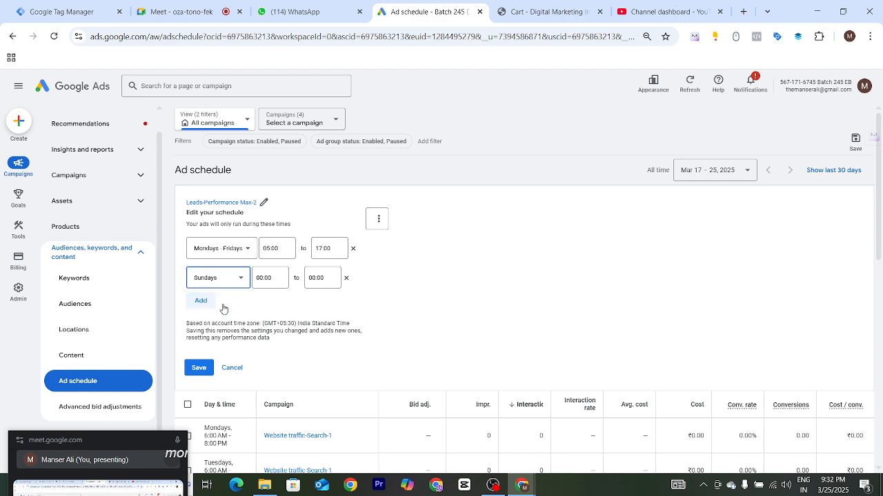
pyautogui.click(229, 308)
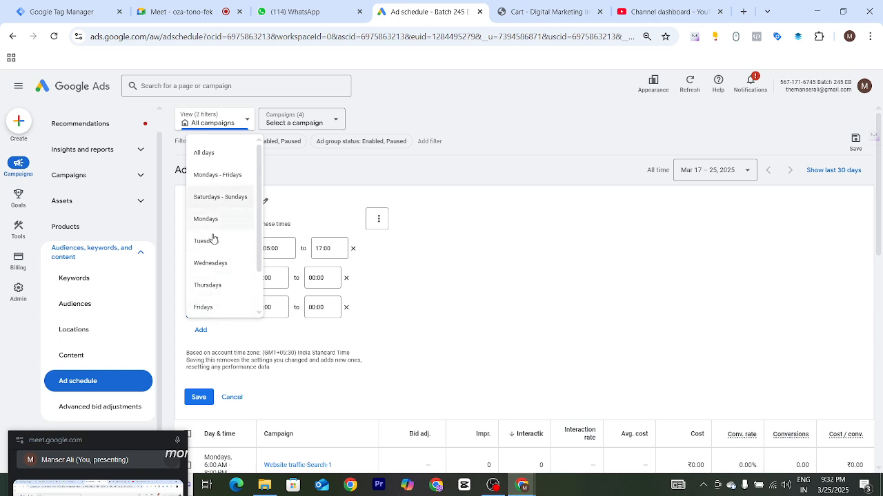
pyautogui.scroll(-1, 215, 265)
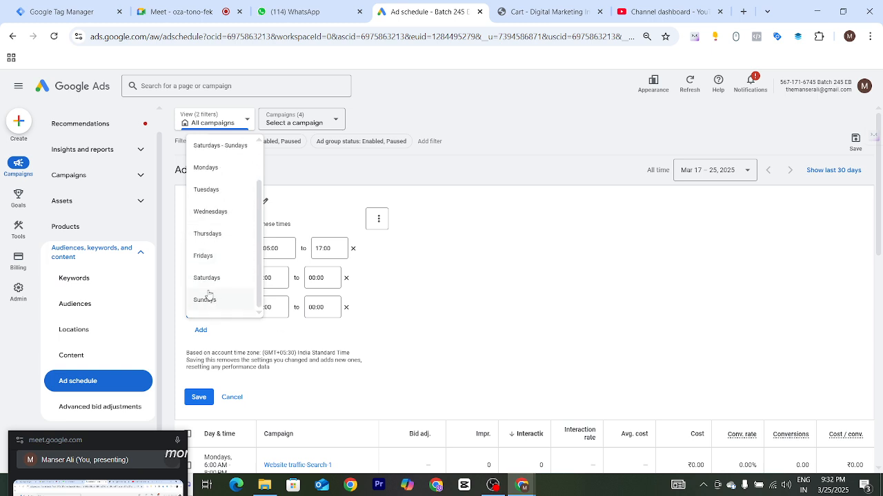
pyautogui.click(207, 278)
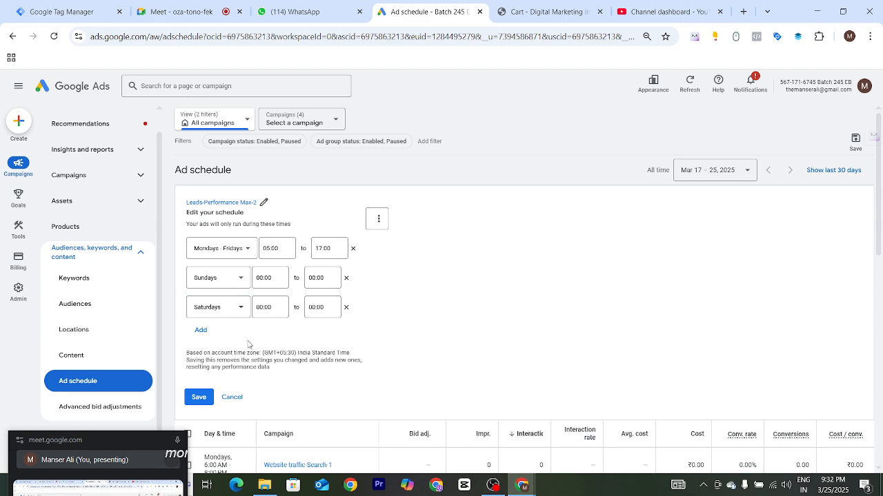
pyautogui.click(261, 309)
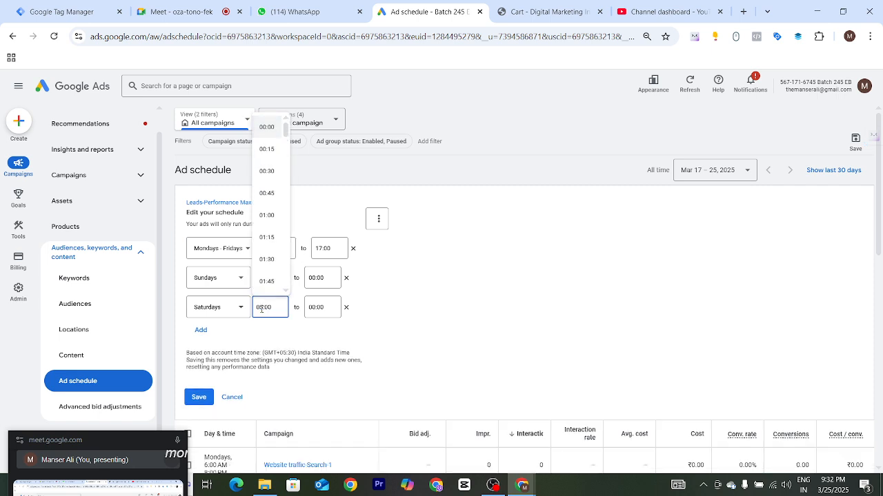
pyautogui.click(307, 309)
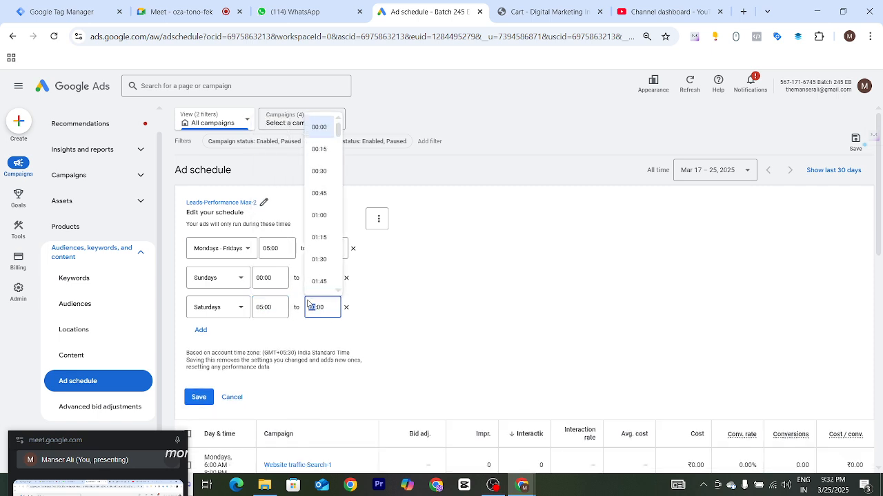
pyautogui.write('17')
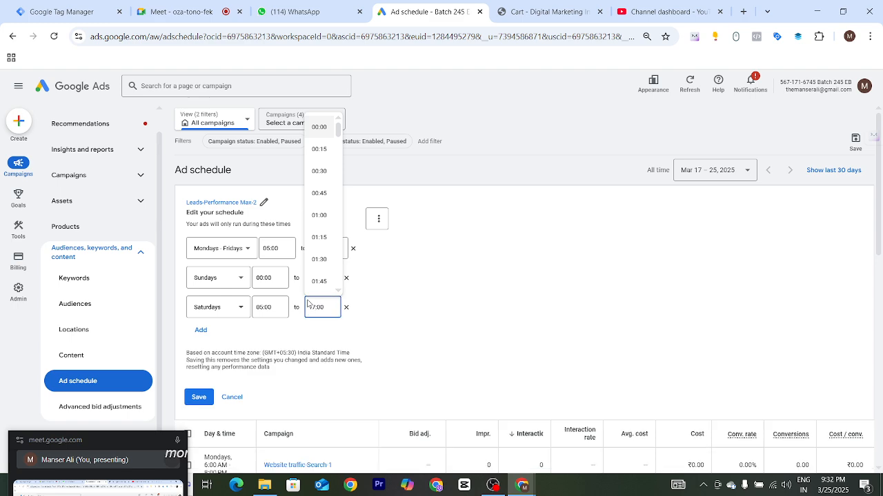
pyautogui.click(433, 312)
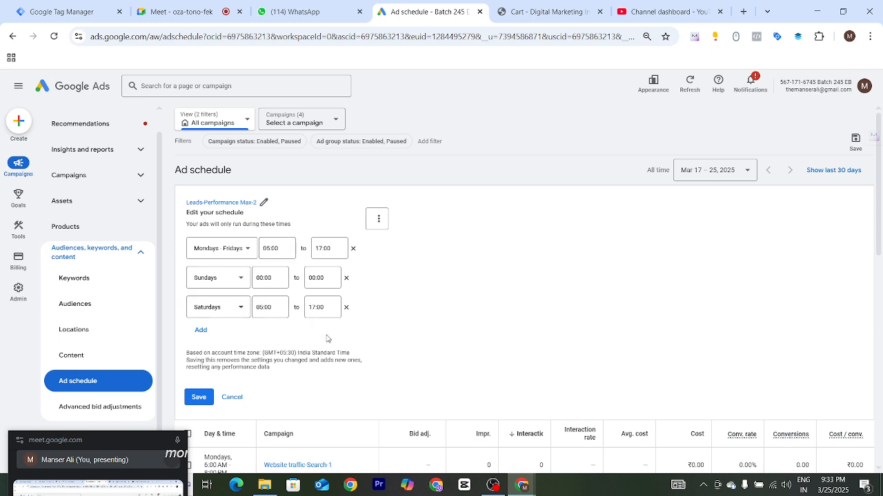
# Step: Save the ad schedule of Leads-Performance Max-2 and review its entries in the schedule table
pyautogui.click(196, 400)
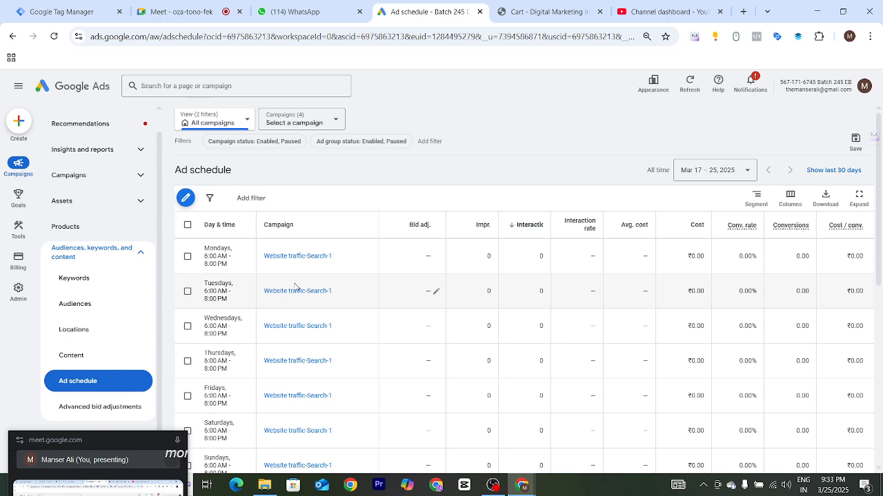
pyautogui.scroll(-5, 380, 340)
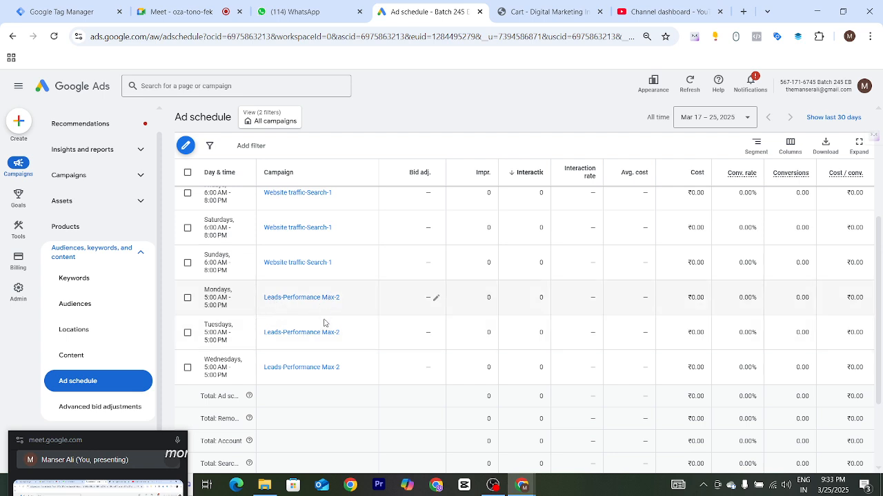
pyautogui.scroll(-2, 344, 349)
pyautogui.scroll(2, 345, 347)
pyautogui.scroll(5, 345, 347)
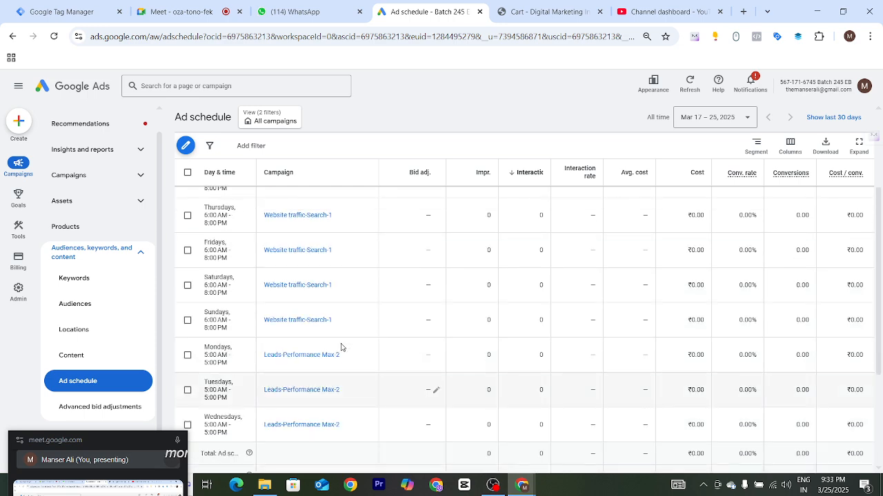